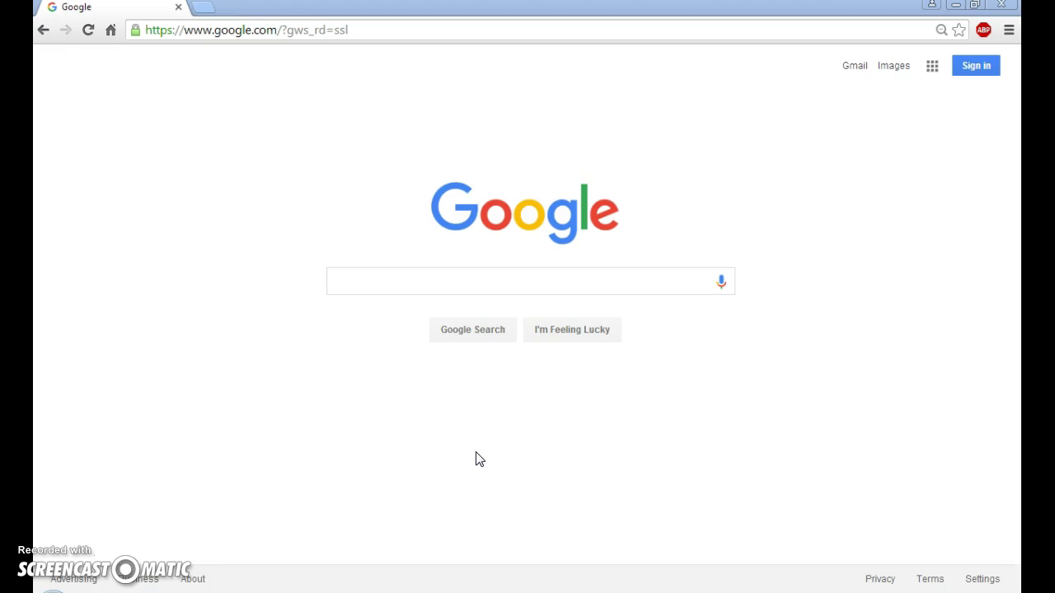
Open Good Sequencing Result.ab1 from the Sequencing Results folder in a maximized FinchTV window
{"action": "left_click", "coordinate": [454, 560]}
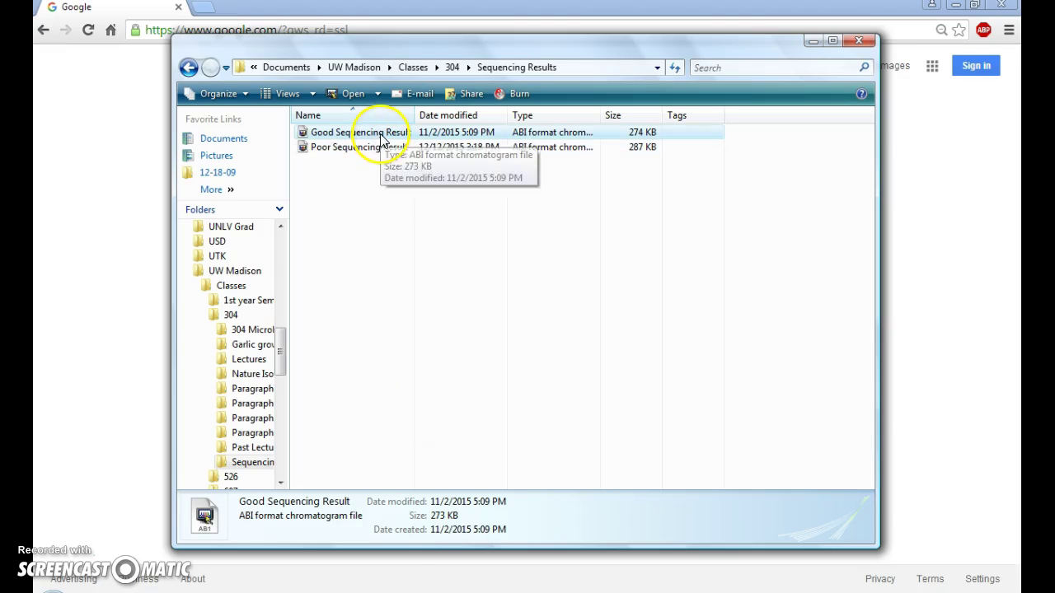
{"action": "left_click", "coordinate": [383, 138]}
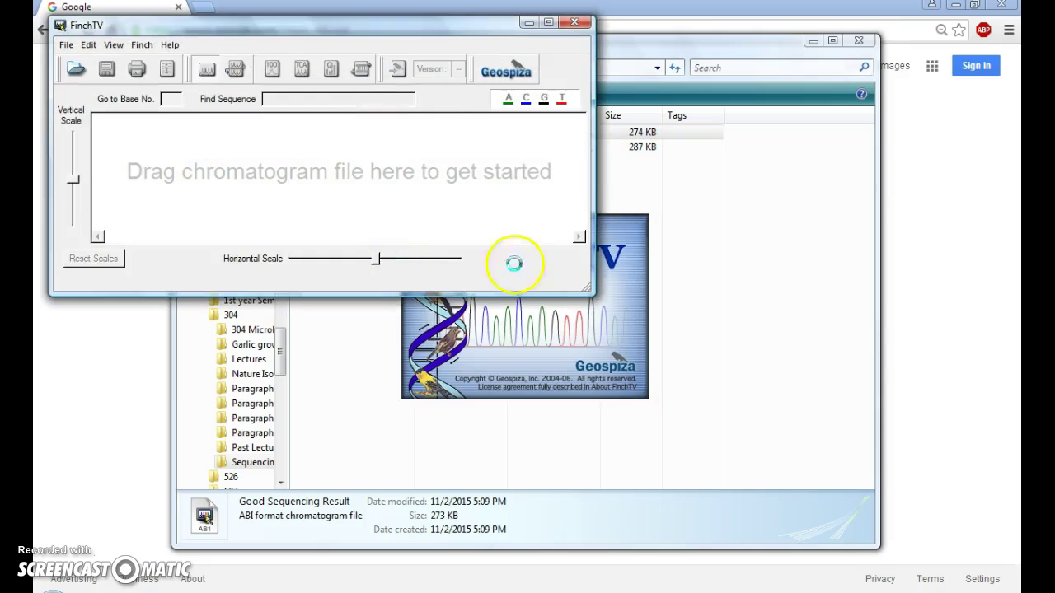
{"action": "left_click", "coordinate": [549, 22]}
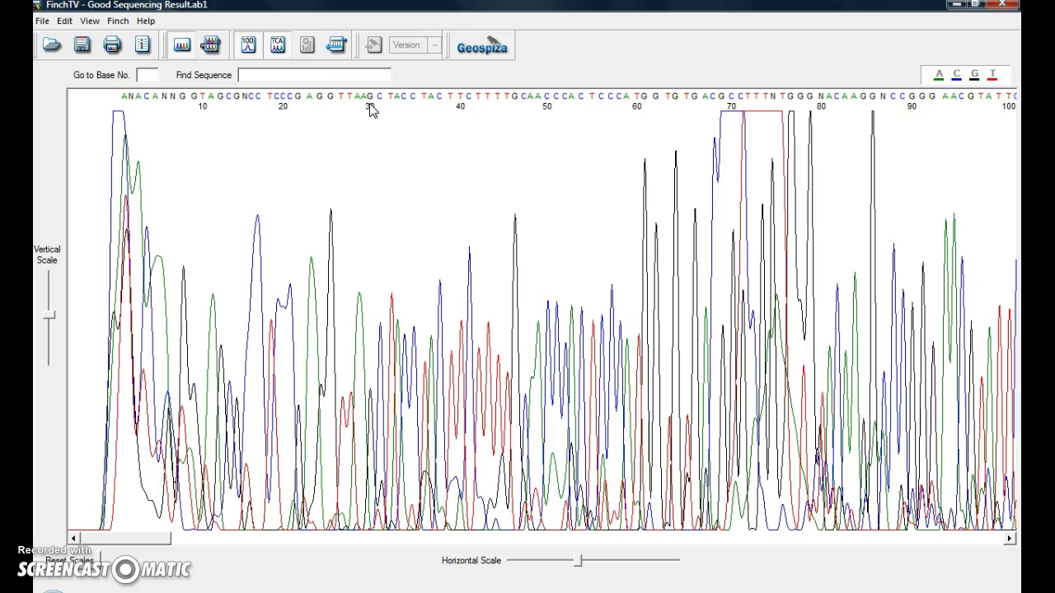
Select base 30 (G) and widen the Horizontal Scale to show roughly bases 1–45
{"action": "left_click", "coordinate": [371, 102]}
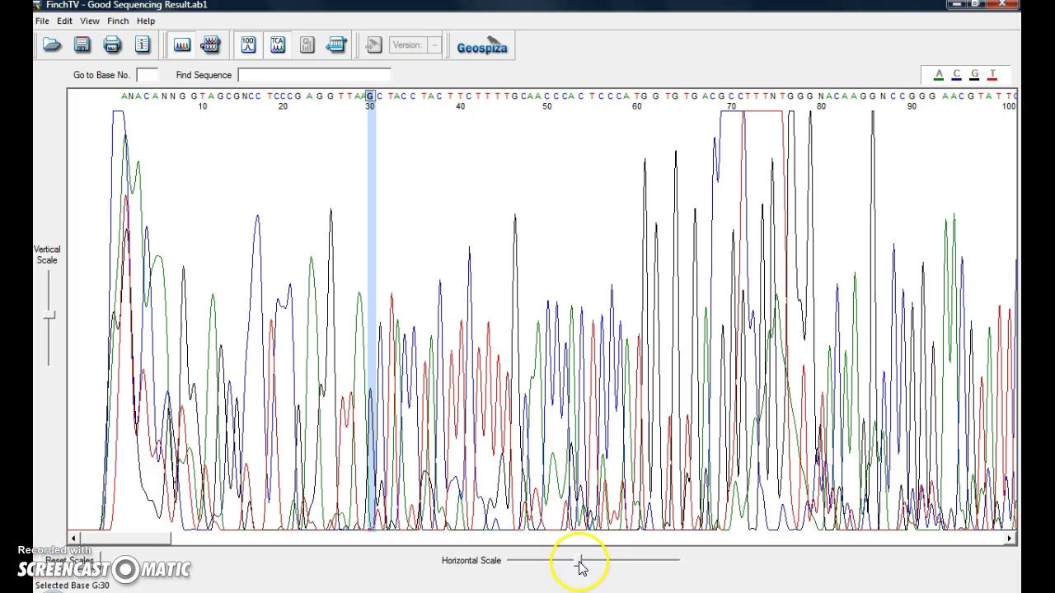
{"action": "left_click_drag", "start_coordinate": [580, 562], "coordinate": [612, 562]}
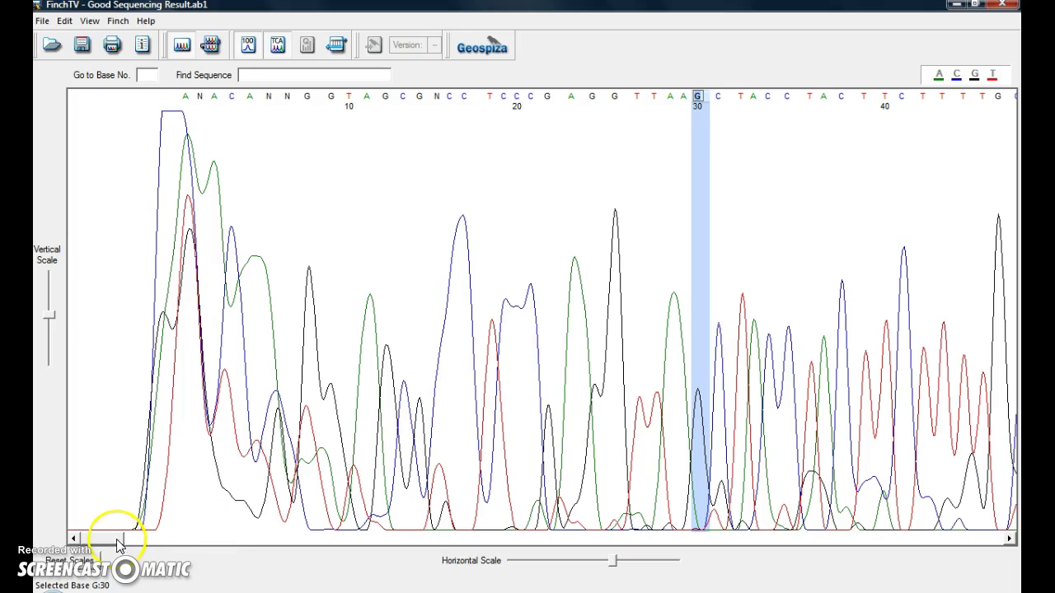
Scroll the trace to bases 930–980 and select the ambiguous N at base 966
{"action": "mouse_move", "coordinate": [118, 541]}
{"action": "left_mouse_down"}
{"action": "mouse_move", "coordinate": [710, 562]}
{"action": "mouse_move", "coordinate": [862, 560]}
{"action": "mouse_move", "coordinate": [934, 547]}
{"action": "left_mouse_up"}
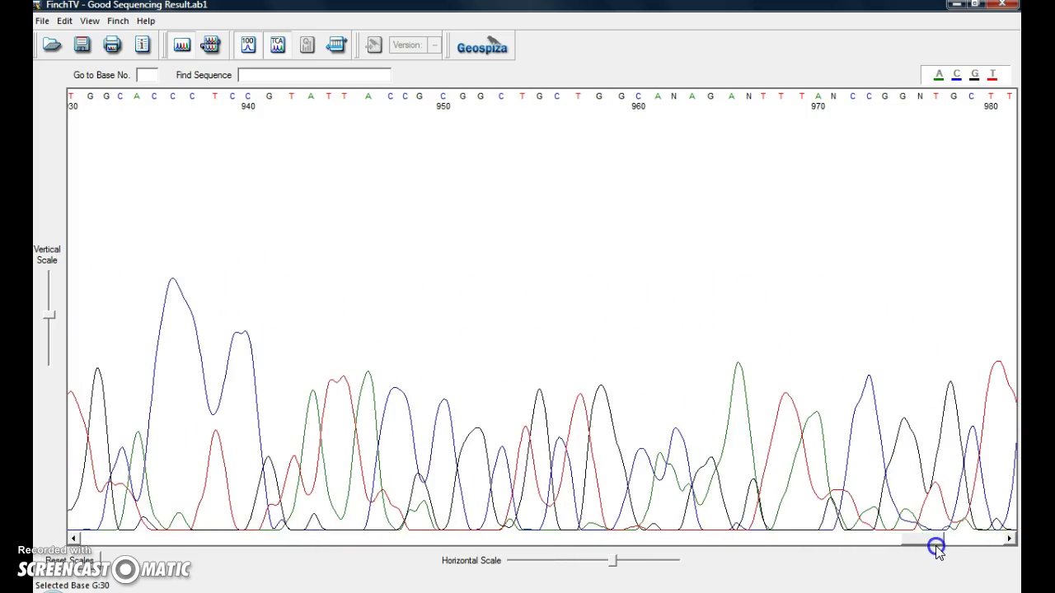
{"action": "left_click", "coordinate": [750, 99]}
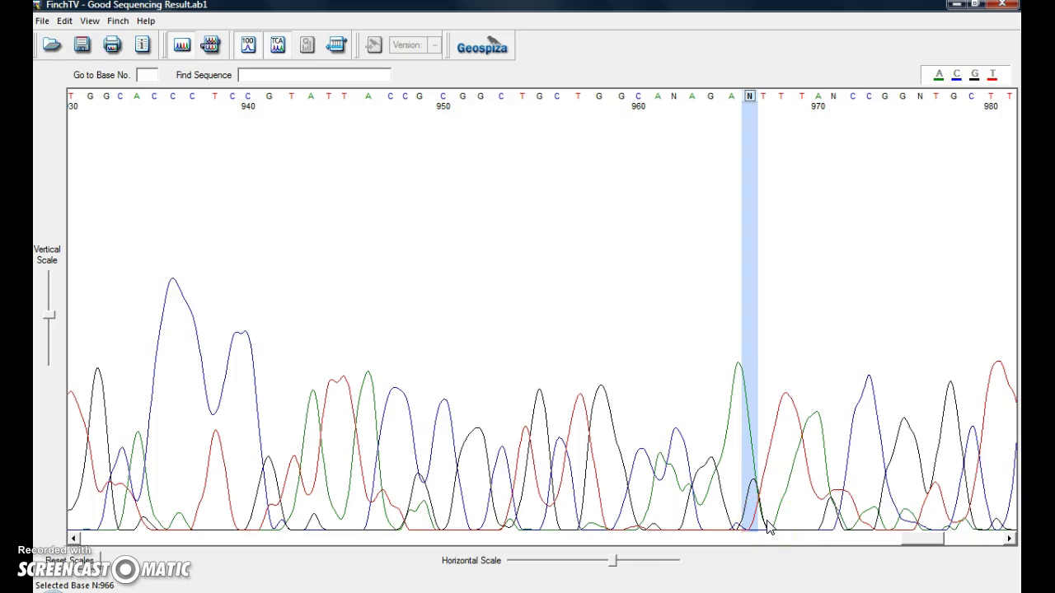
Overwrite the N call at base 966 with G, leaving base 967 selected
{"action": "left_click", "coordinate": [748, 490]}
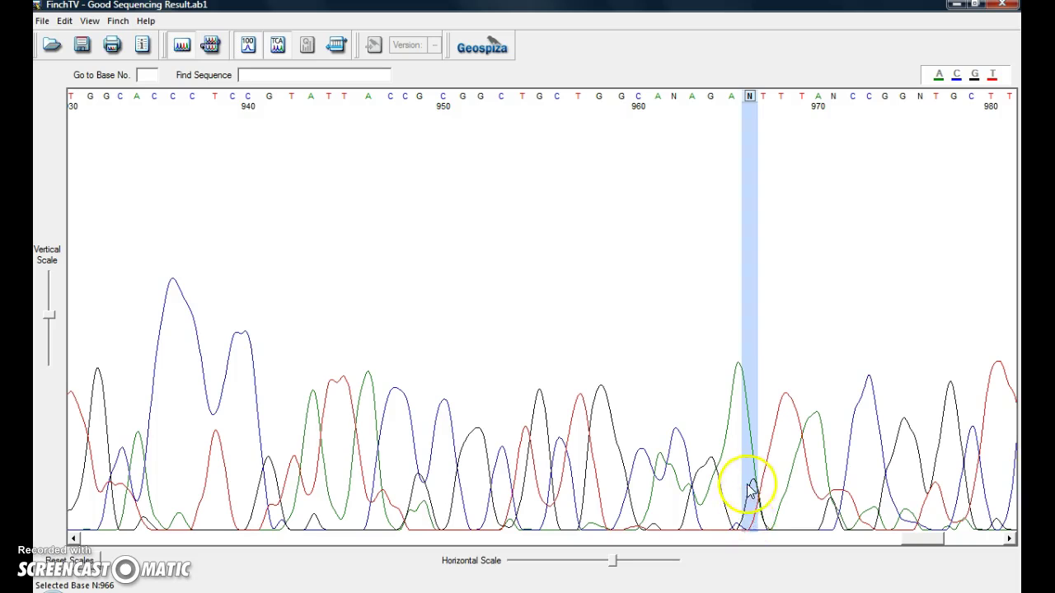
{"action": "left_click", "coordinate": [745, 386]}
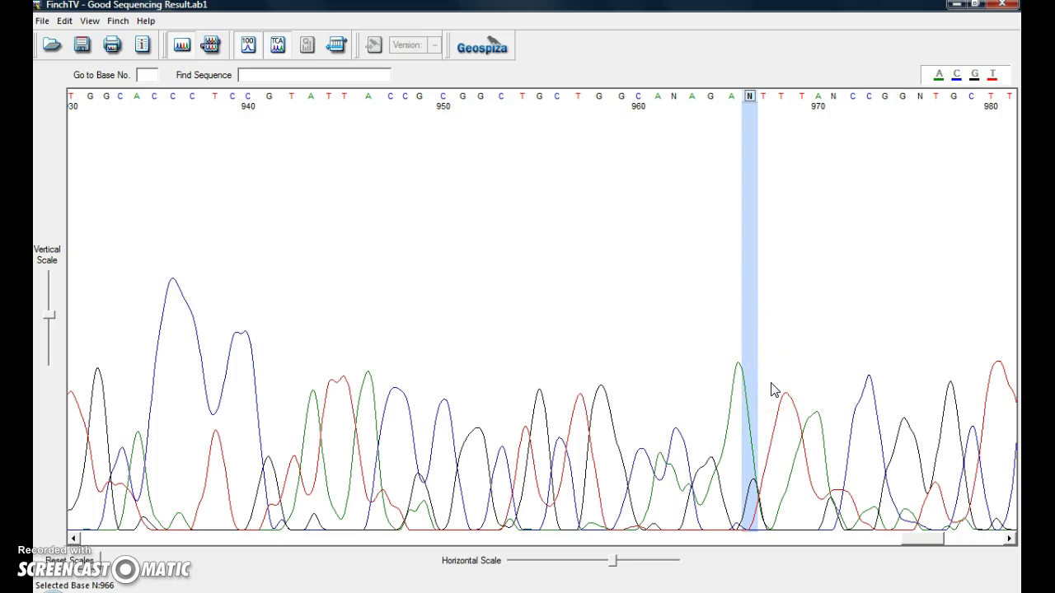
{"action": "left_click", "coordinate": [752, 487]}
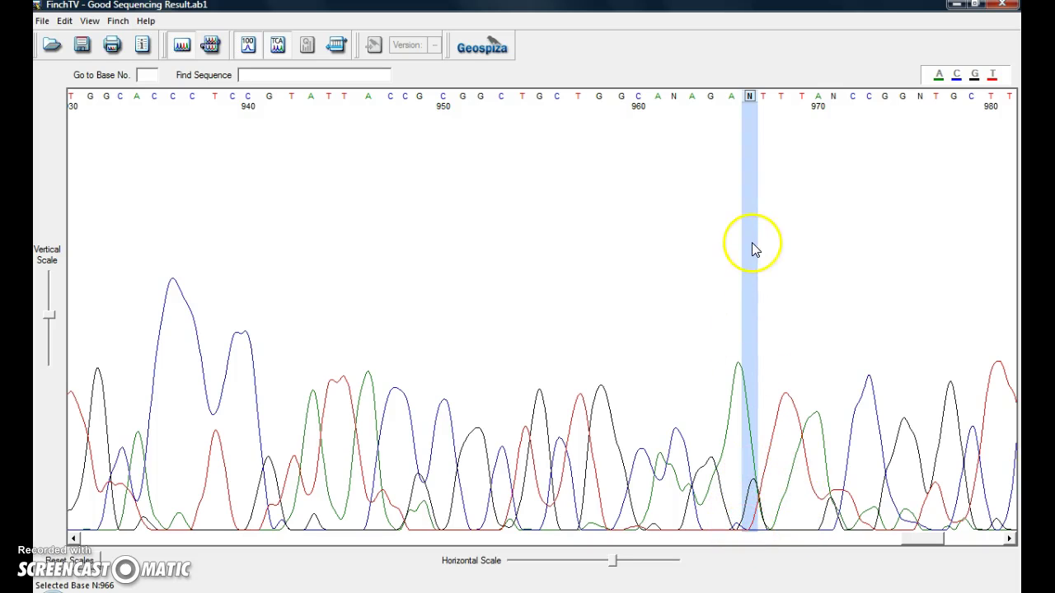
{"action": "left_click", "coordinate": [752, 95]}
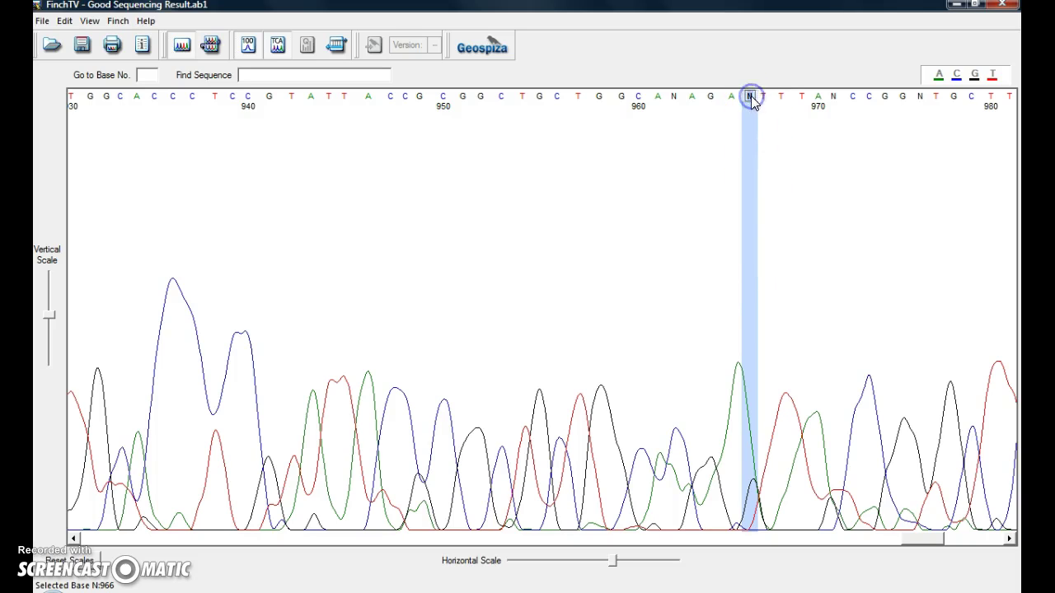
{"action": "type", "text": "g"}
{"action": "key", "text": "Right"}
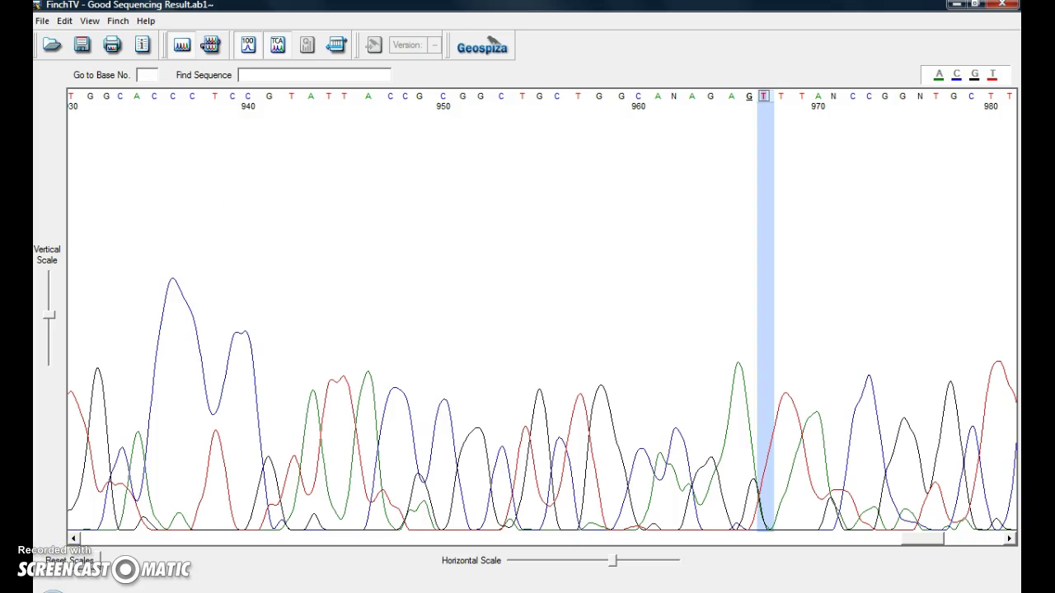
Review the edited read's full sequence in Chromatogram Info, then browse the Sequencing Results folder
{"action": "left_click", "coordinate": [90, 21]}
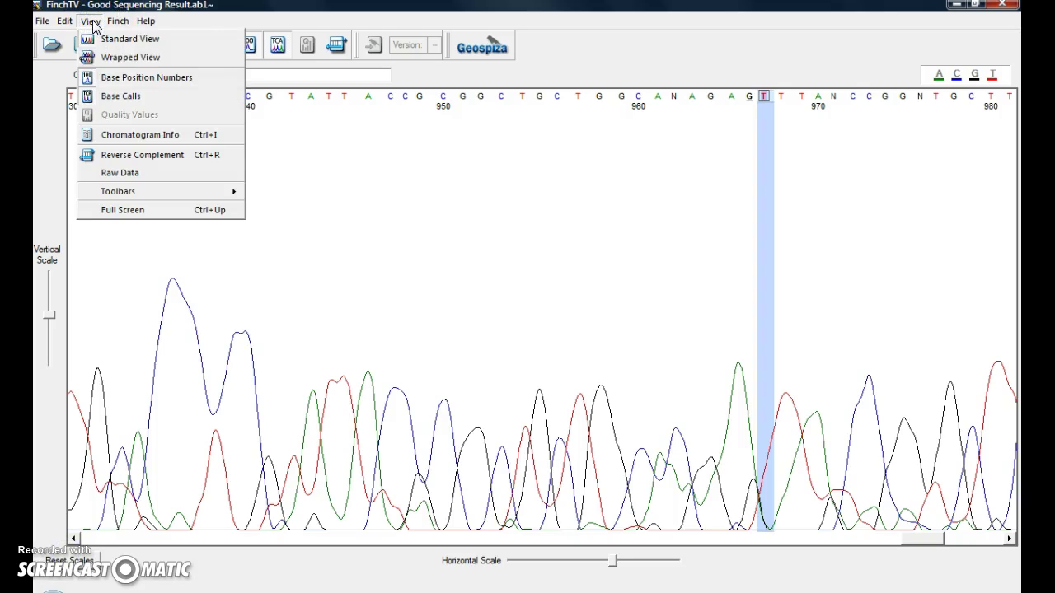
{"action": "left_click", "coordinate": [113, 105]}
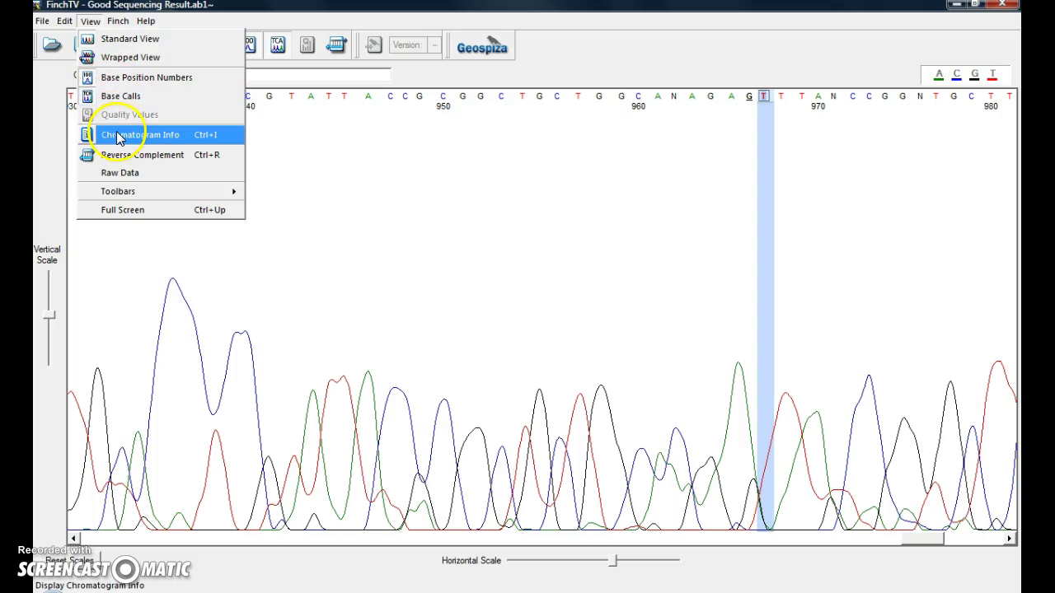
{"action": "left_click", "coordinate": [118, 138]}
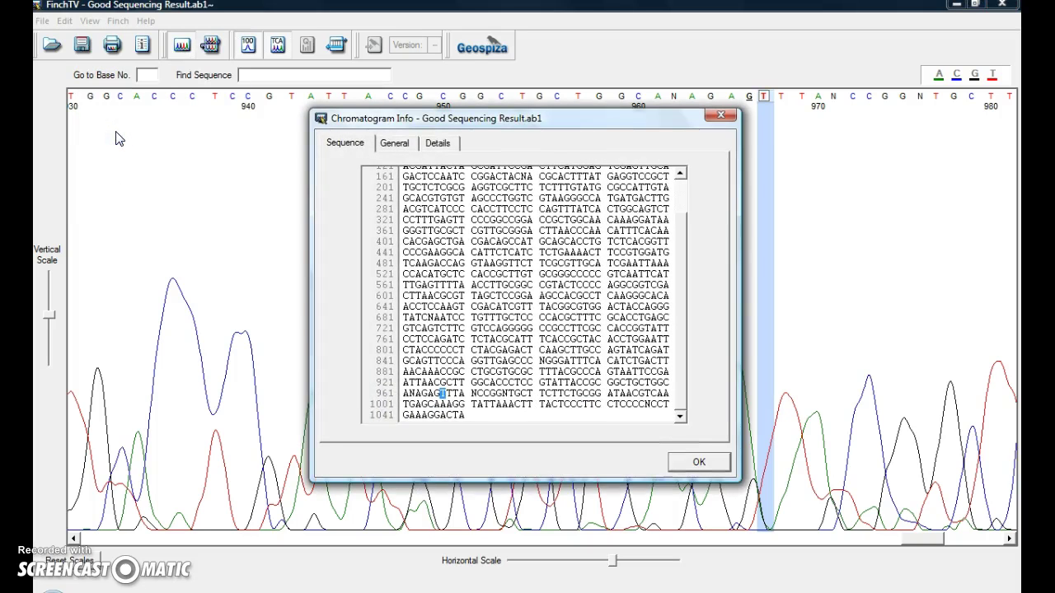
{"action": "scroll", "coordinate": [679, 305], "scroll_direction": "up", "scroll_amount": 3}
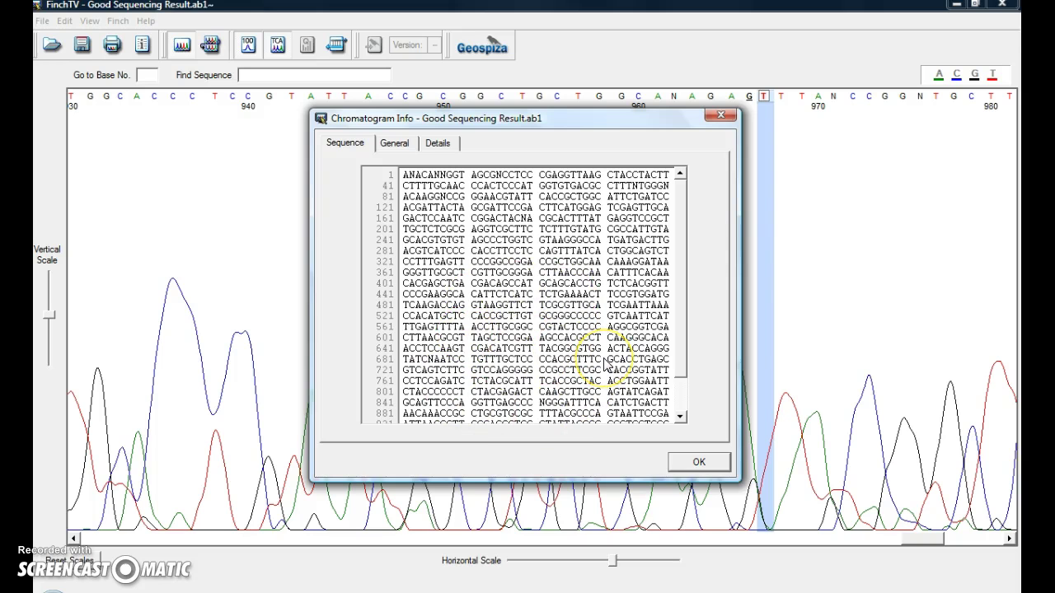
{"action": "mouse_move", "coordinate": [684, 296]}
{"action": "left_mouse_down"}
{"action": "mouse_move", "coordinate": [677, 331]}
{"action": "mouse_move", "coordinate": [681, 290]}
{"action": "left_mouse_up"}
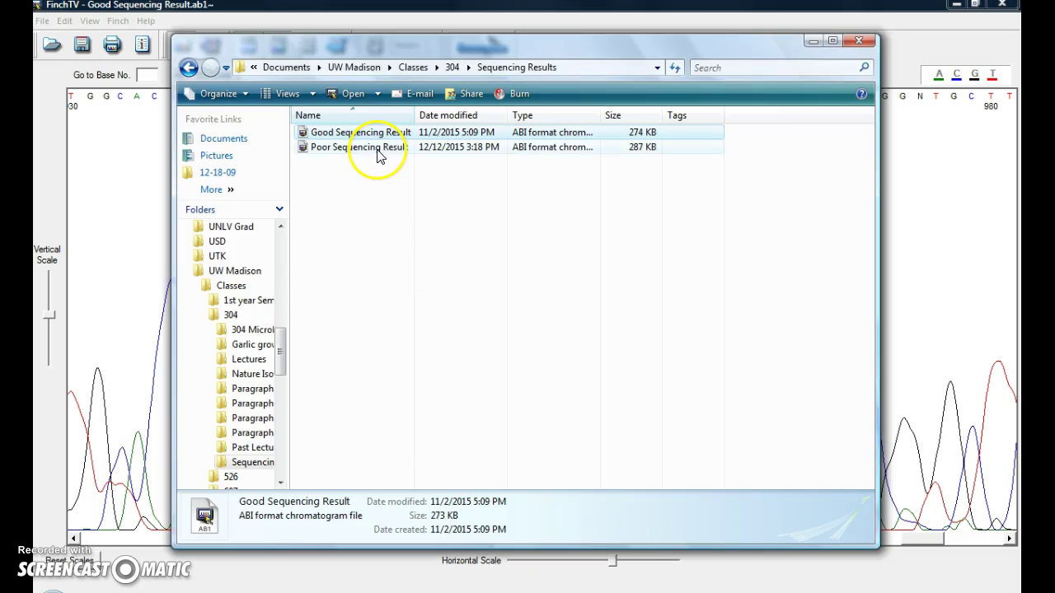
Load Poor Sequencing Result.ab1 and maximize the FinchTV window
{"action": "left_click", "coordinate": [379, 149]}
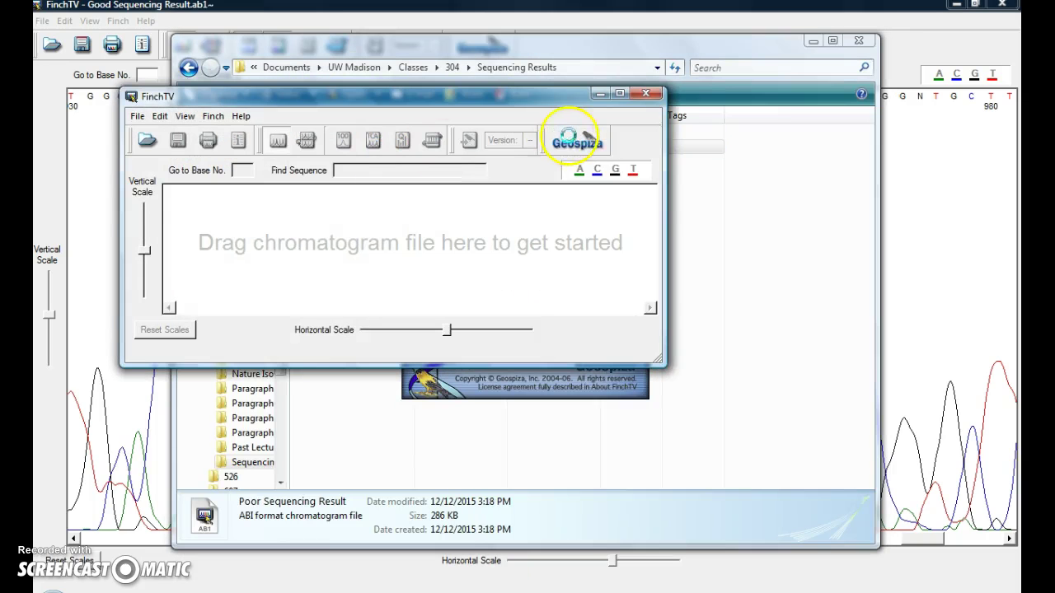
{"action": "left_click", "coordinate": [620, 94]}
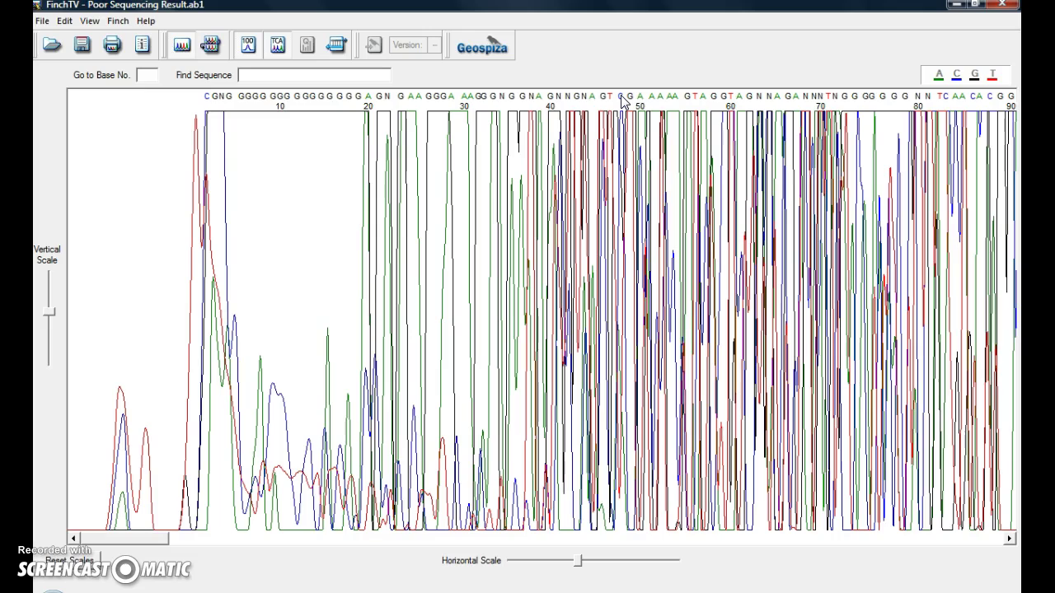
{"action": "left_click", "coordinate": [195, 476]}
Review the poor read's mostly-N sequence in Chromatogram Info, close it, and select base 68
{"action": "left_click", "coordinate": [90, 21]}
{"action": "left_click", "coordinate": [119, 124]}
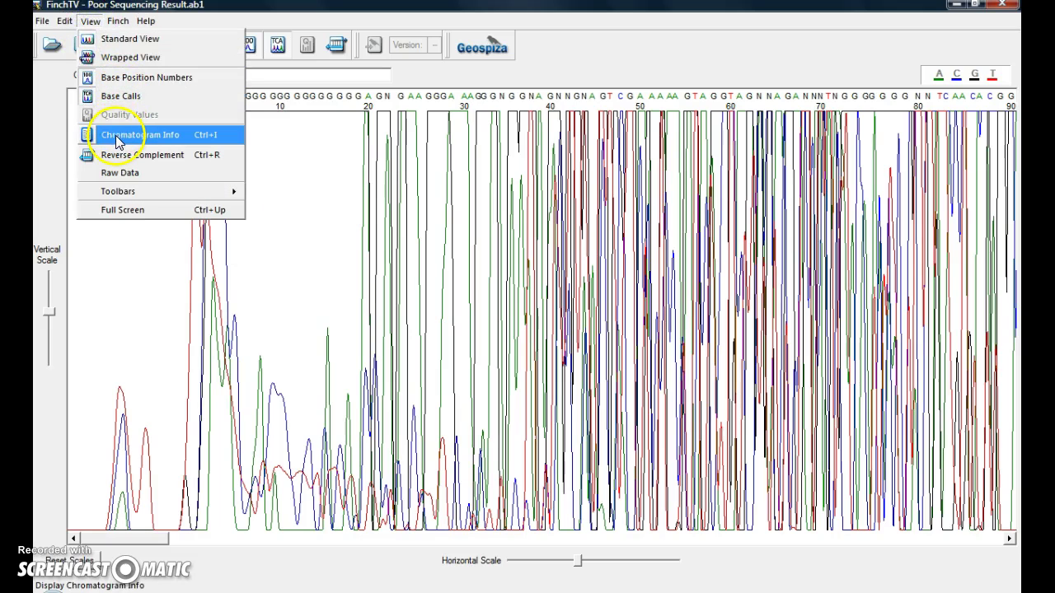
{"action": "left_click", "coordinate": [117, 135]}
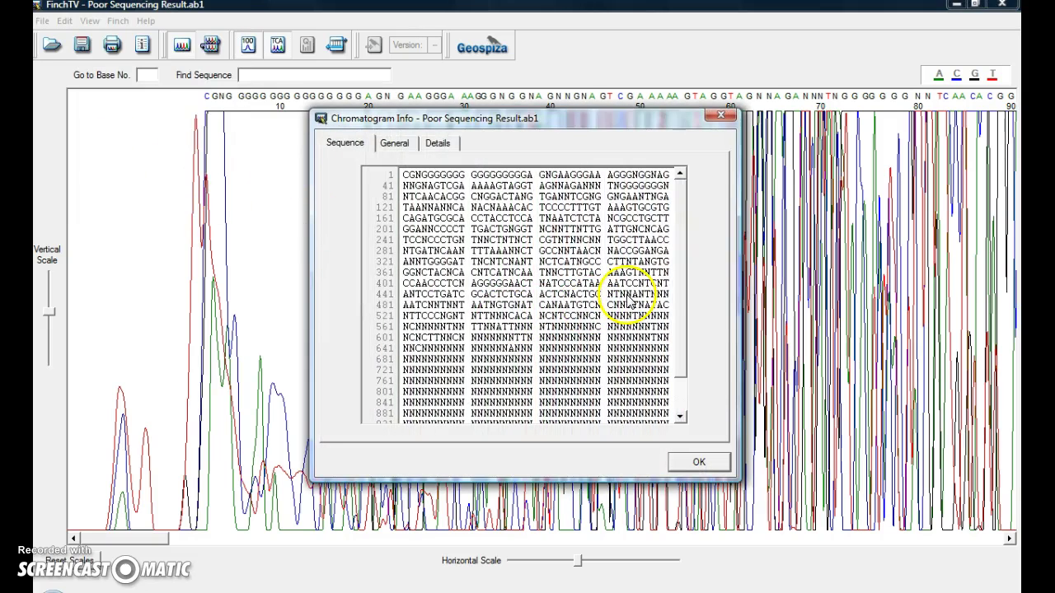
{"action": "mouse_move", "coordinate": [681, 247]}
{"action": "left_mouse_down"}
{"action": "mouse_move", "coordinate": [680, 297]}
{"action": "mouse_move", "coordinate": [680, 245]}
{"action": "left_mouse_up"}
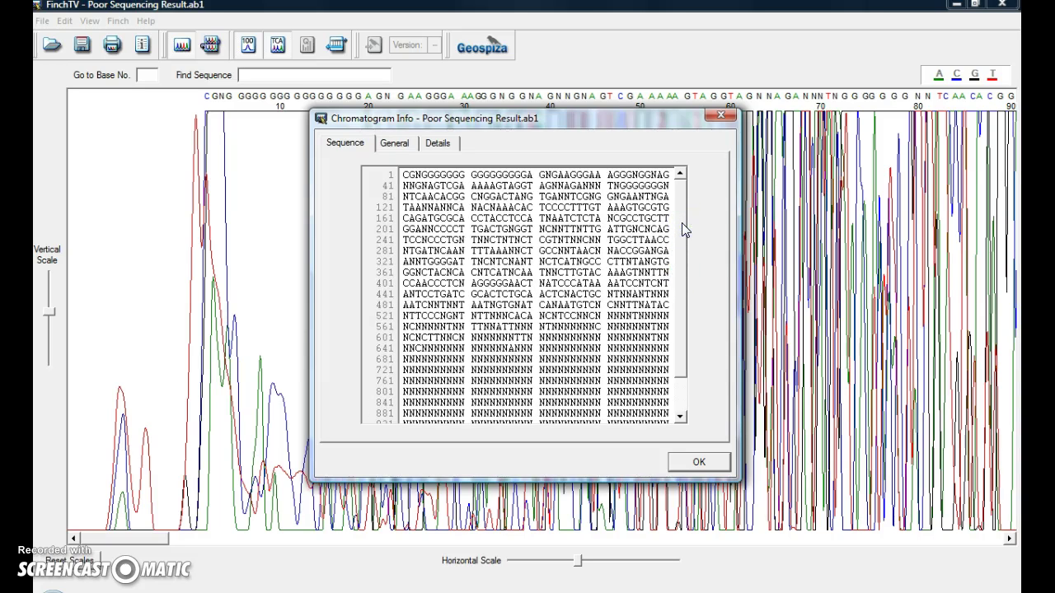
{"action": "left_click", "coordinate": [722, 120]}
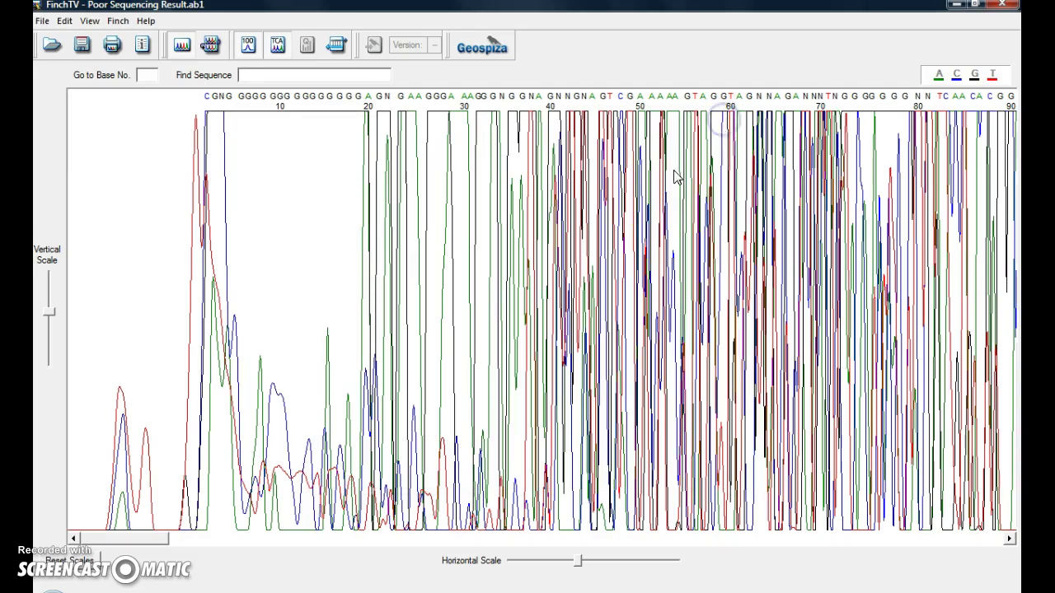
{"action": "left_click", "coordinate": [788, 99]}
Stretch the poor trace horizontally, flatten its peak heights, and scroll to bases 60–80
{"action": "left_click", "coordinate": [805, 96]}
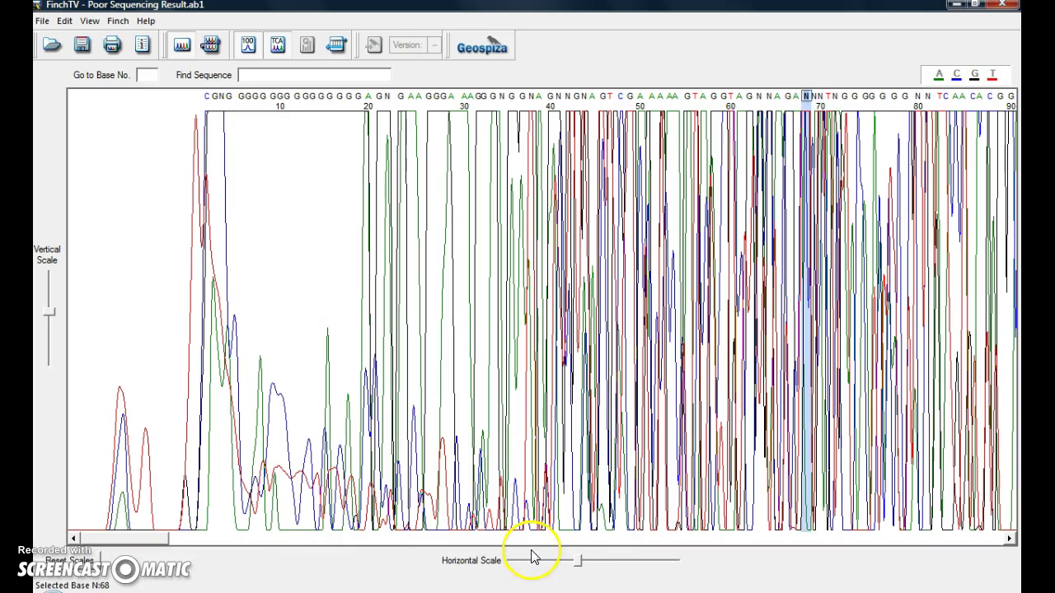
{"action": "left_click_drag", "start_coordinate": [578, 561], "coordinate": [610, 563]}
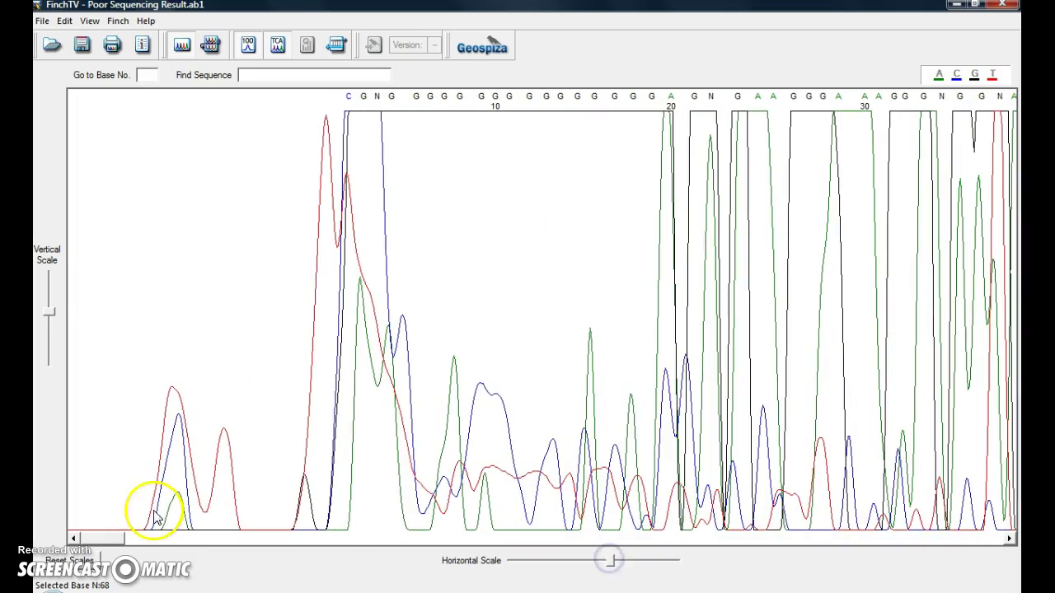
{"action": "left_click_drag", "start_coordinate": [94, 540], "coordinate": [165, 546]}
{"action": "left_click_drag", "start_coordinate": [49, 315], "coordinate": [47, 357]}
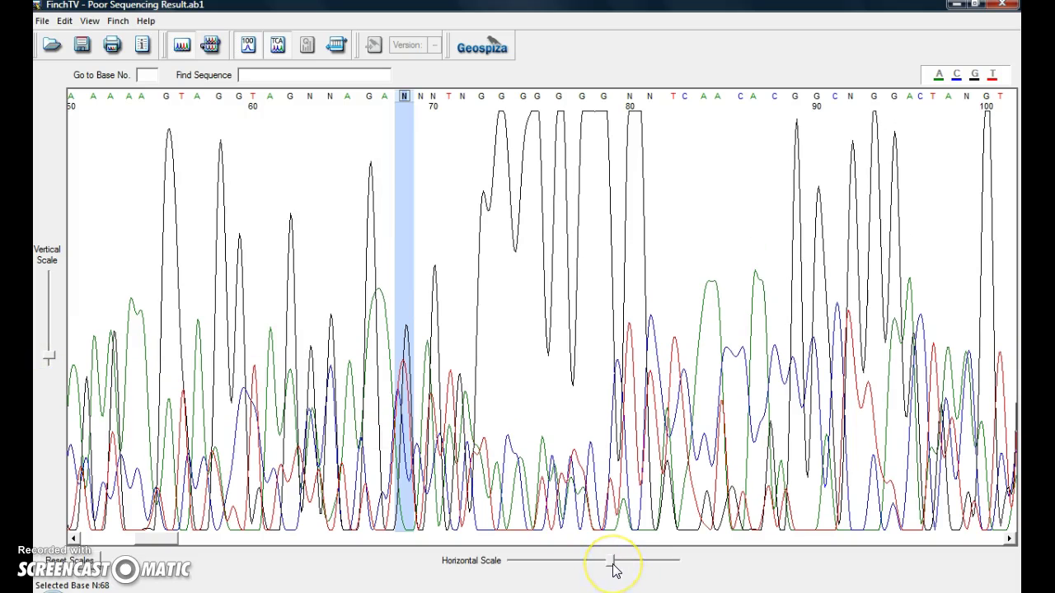
{"action": "left_click_drag", "start_coordinate": [614, 568], "coordinate": [645, 569]}
{"action": "left_click", "coordinate": [1011, 539]}
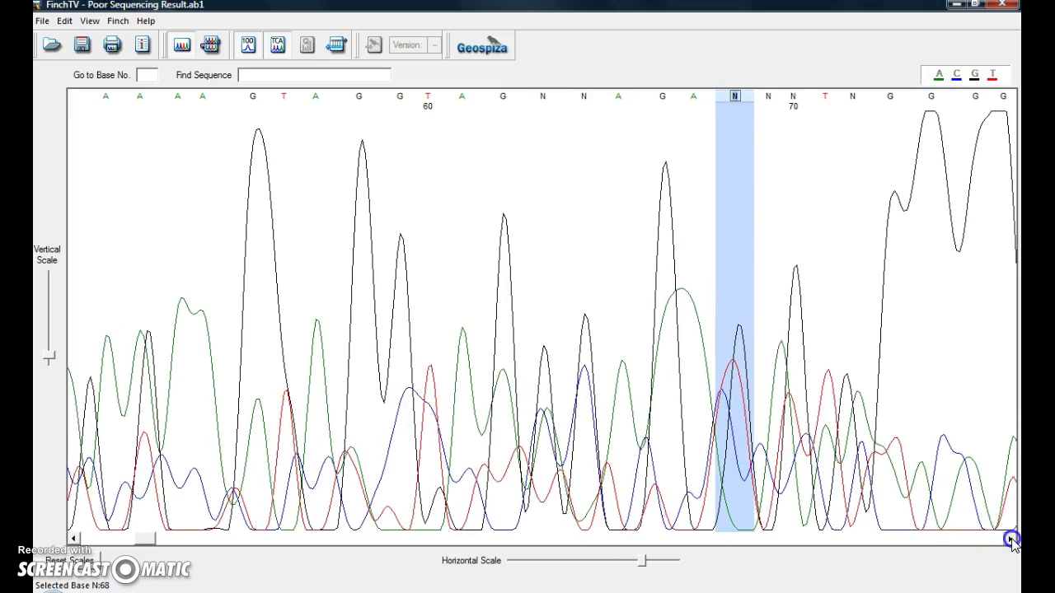
{"action": "left_click", "coordinate": [1010, 539]}
{"action": "left_click", "coordinate": [1011, 539]}
{"action": "left_click", "coordinate": [1010, 539]}
{"action": "left_click", "coordinate": [1011, 539]}
{"action": "left_click", "coordinate": [1010, 539]}
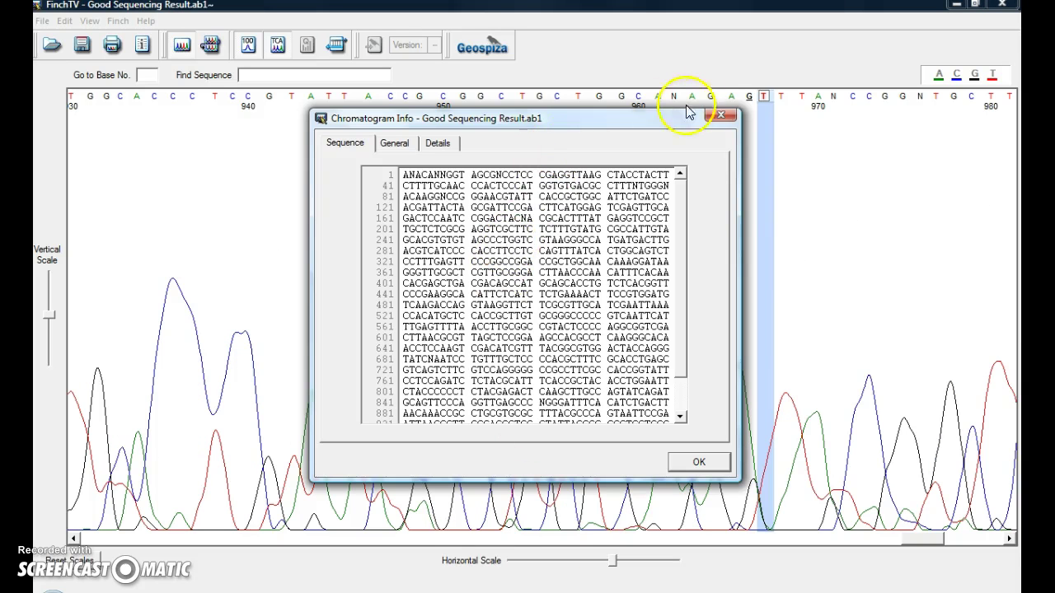
Close the info window and reopen Chromatogram Info for the good read's sequence
{"action": "left_click", "coordinate": [720, 114]}
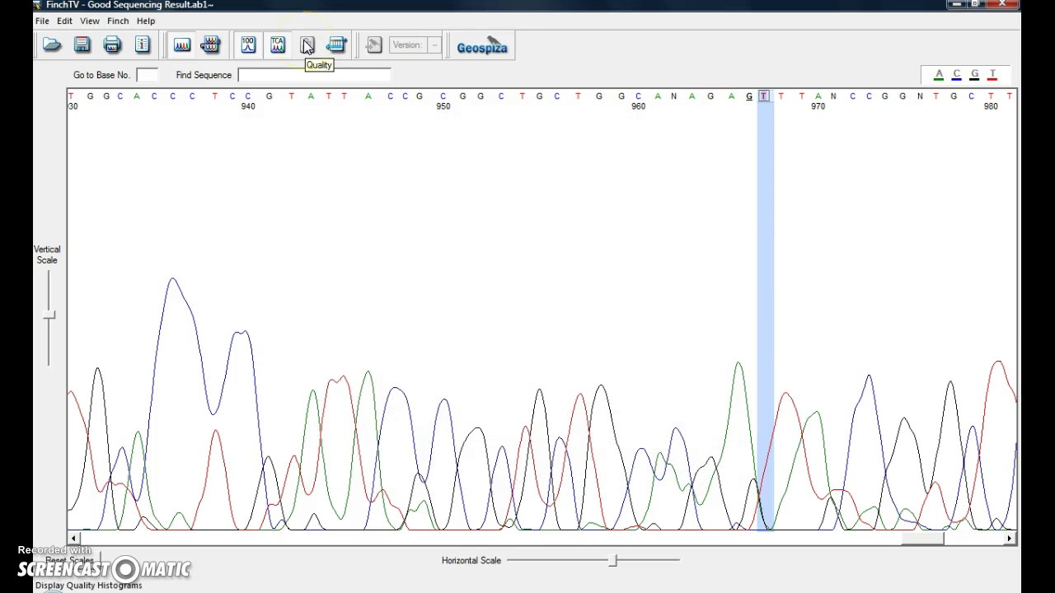
{"action": "left_click", "coordinate": [93, 22]}
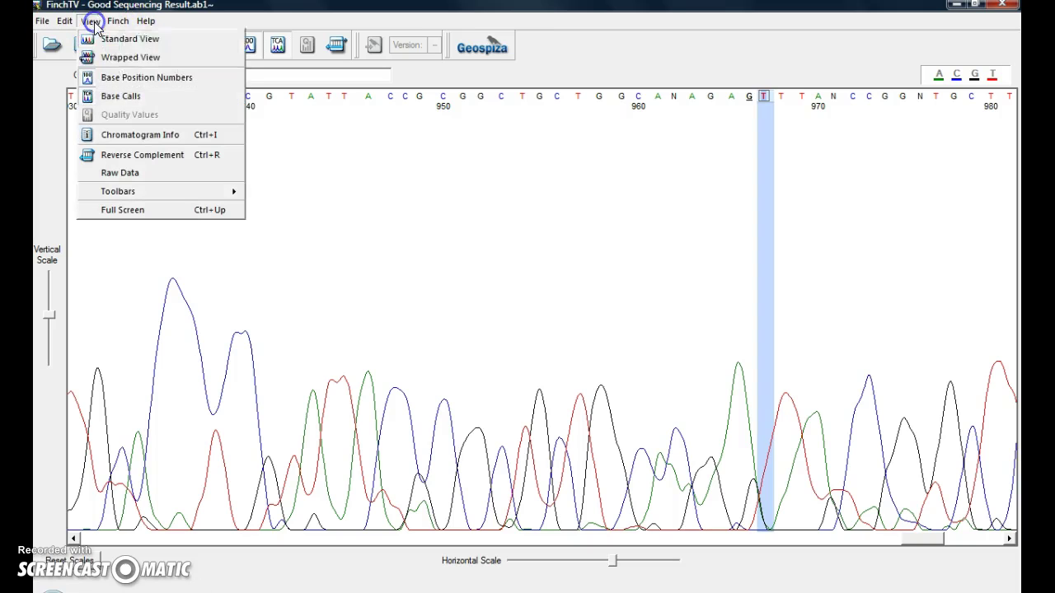
{"action": "left_click", "coordinate": [118, 135]}
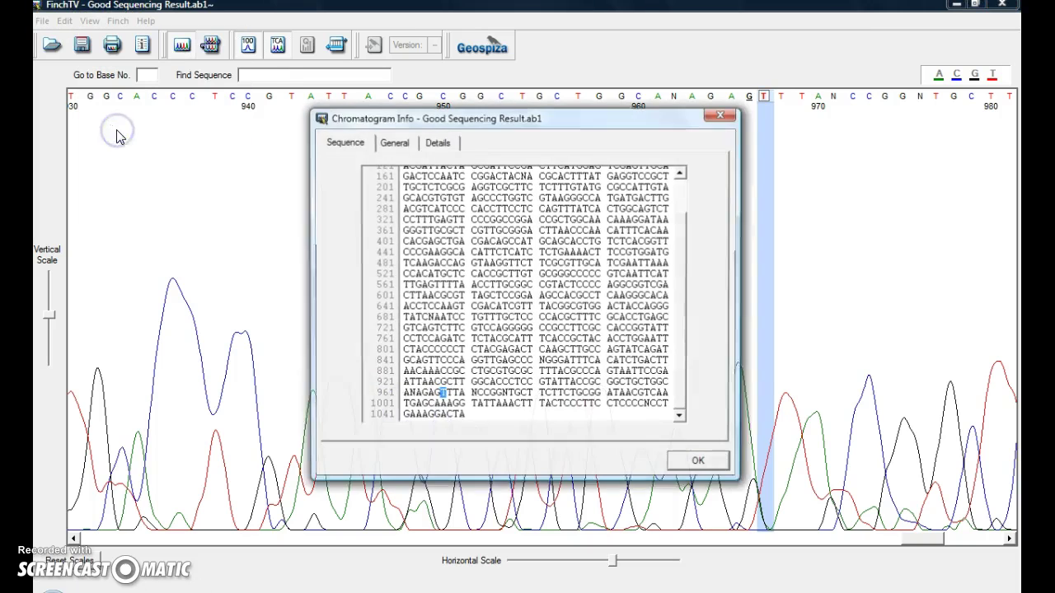
{"action": "left_click_drag", "start_coordinate": [681, 298], "coordinate": [678, 234]}
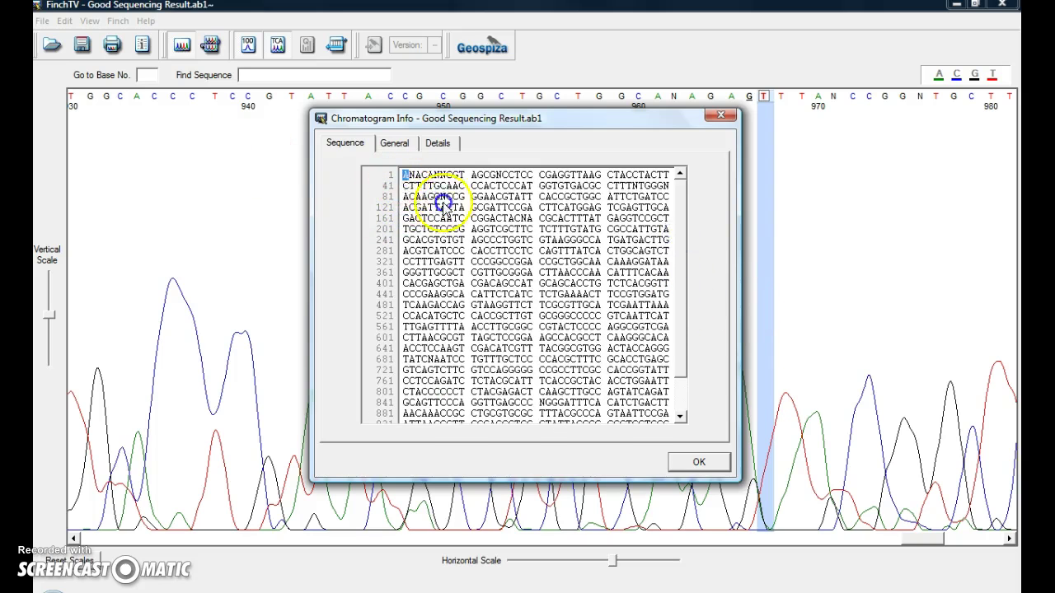
Select all 1050 bases in the Sequence tab and copy them
{"action": "left_click_drag", "start_coordinate": [402, 175], "coordinate": [592, 468]}
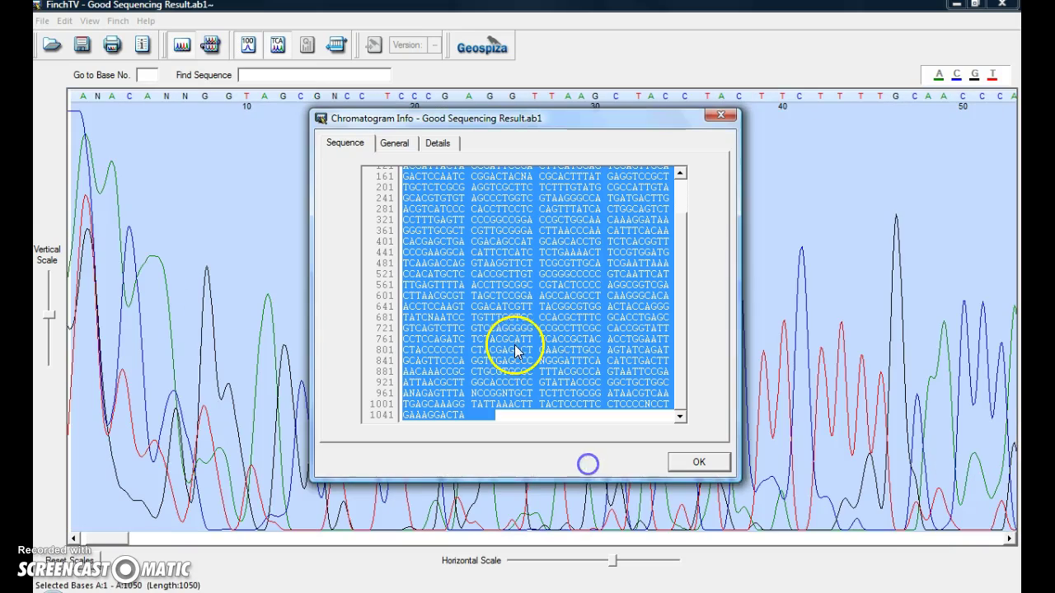
{"action": "right_click", "coordinate": [514, 344]}
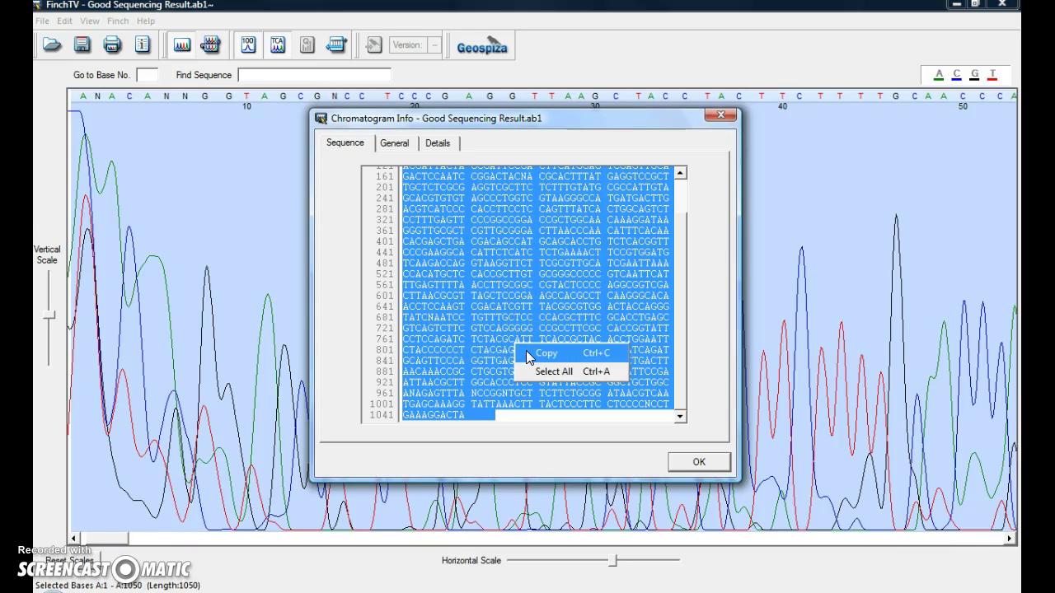
{"action": "left_click", "coordinate": [544, 353]}
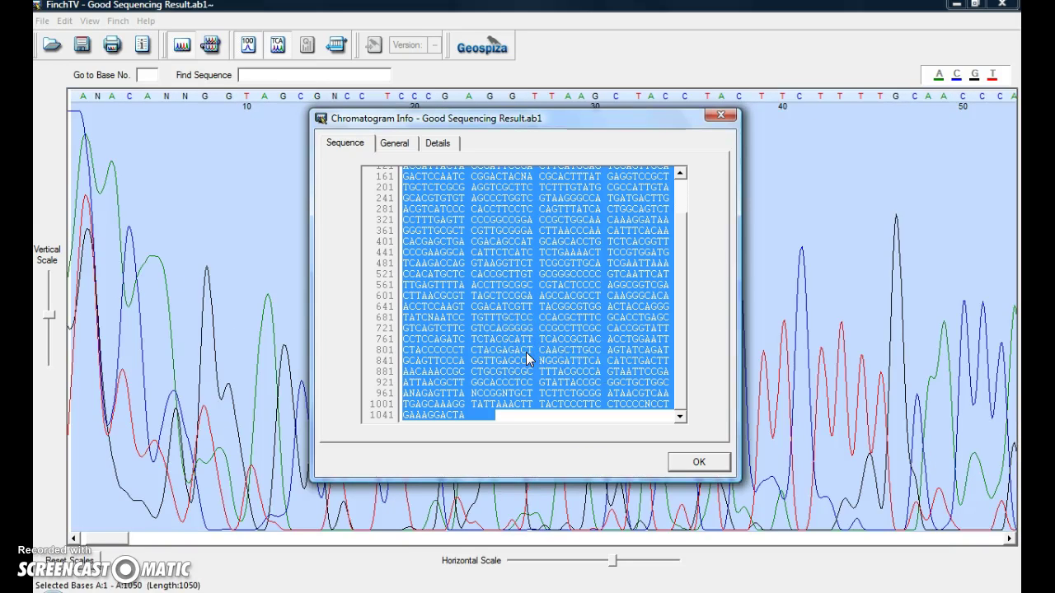
{"action": "left_click", "coordinate": [471, 499]}
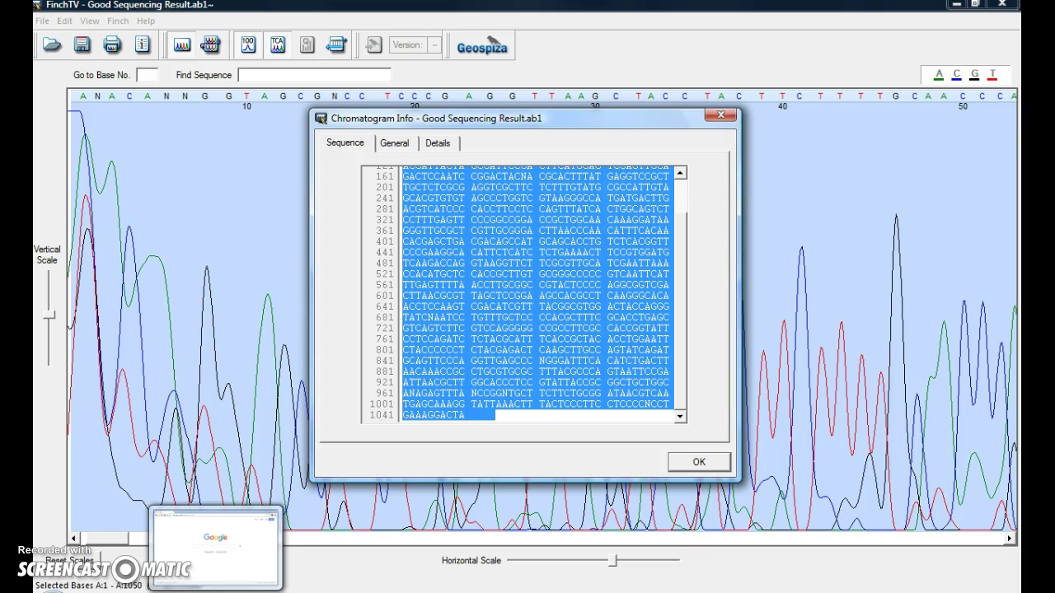
Search Google for 'BLAST' in Chrome and open the NCBI BLAST: Basic Local Alignment Search Tool page
{"action": "left_click", "coordinate": [216, 544]}
{"action": "left_click", "coordinate": [381, 283]}
{"action": "type", "text": "BLAST"}
{"action": "key", "text": "Return"}
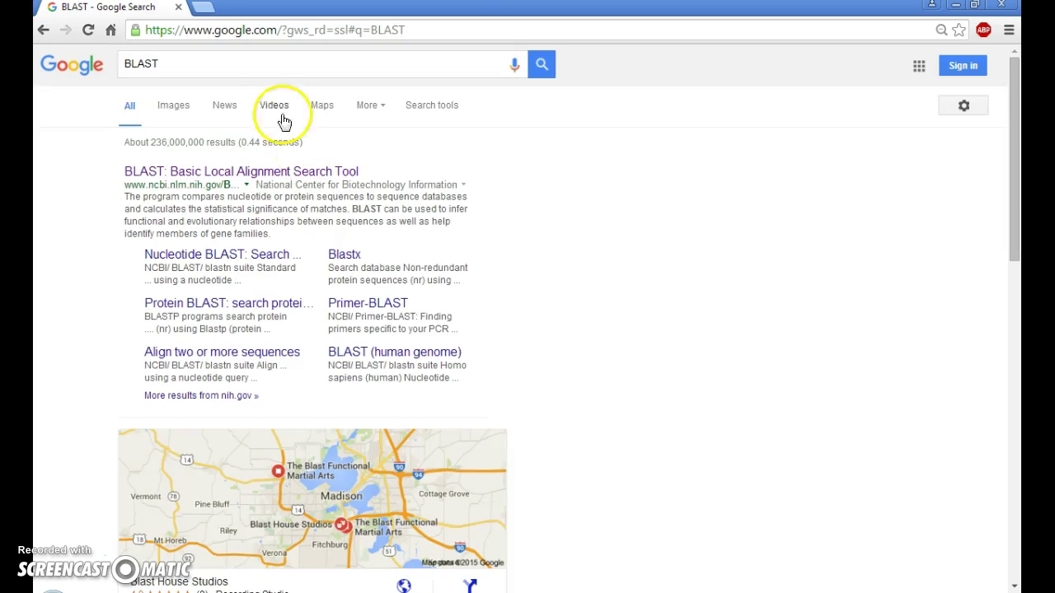
{"action": "left_click", "coordinate": [246, 176]}
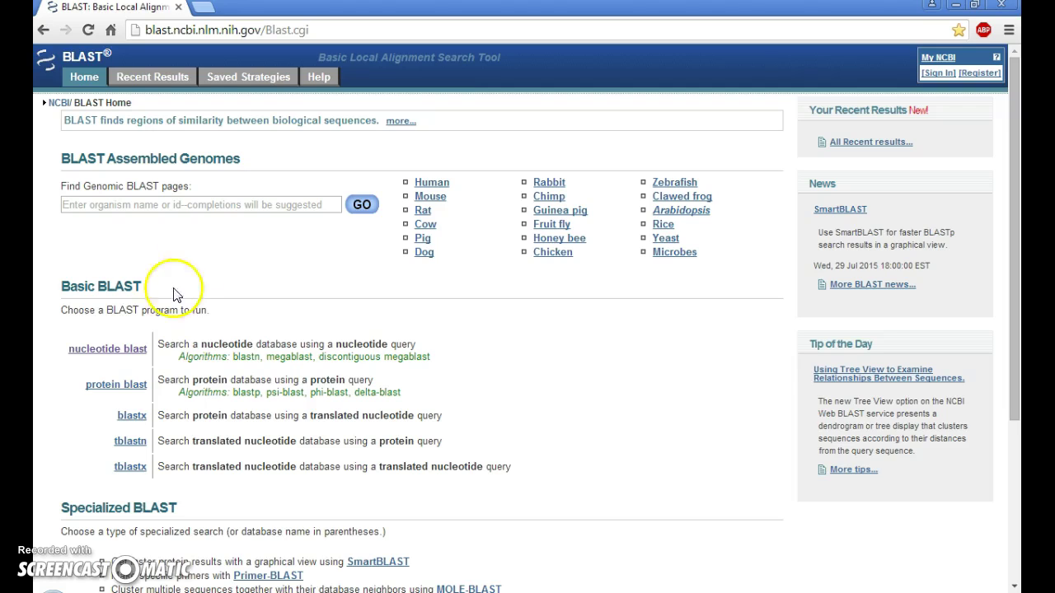
Paste the copied good-read sequence into the Standard Nucleotide BLAST query box
{"action": "left_click", "coordinate": [130, 349]}
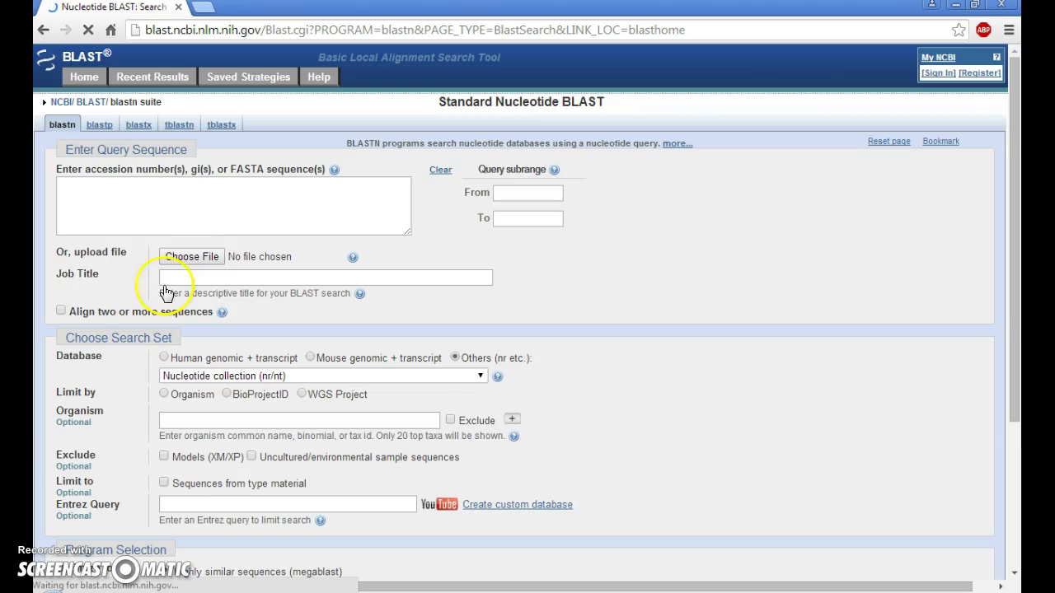
{"action": "left_click", "coordinate": [210, 212]}
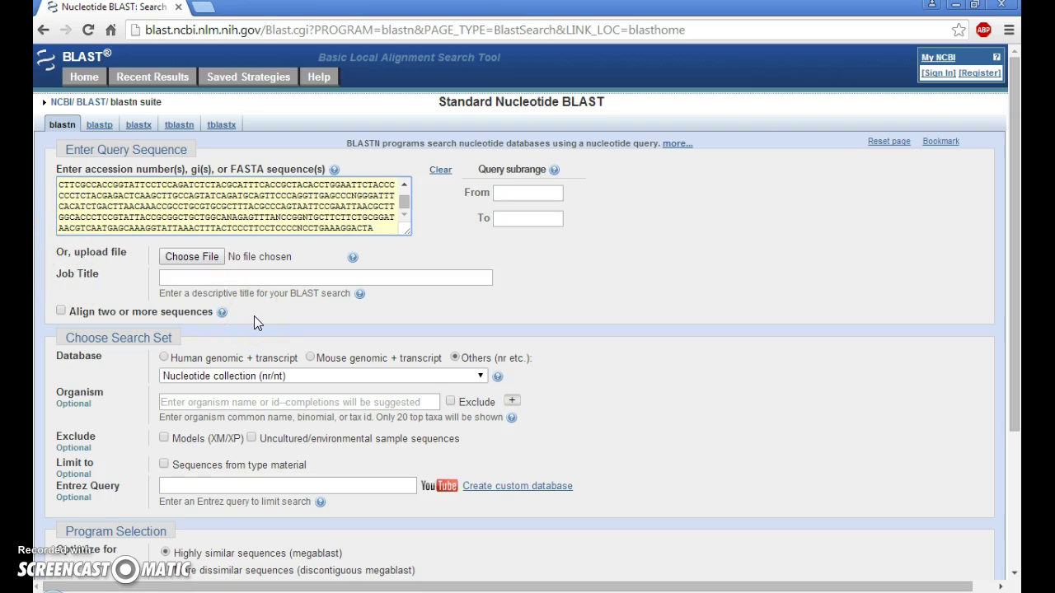
Run BLAST on the 1050-base read against 16S ribosomal RNA sequences (Bacteria and Archaea)
{"action": "left_click", "coordinate": [481, 379]}
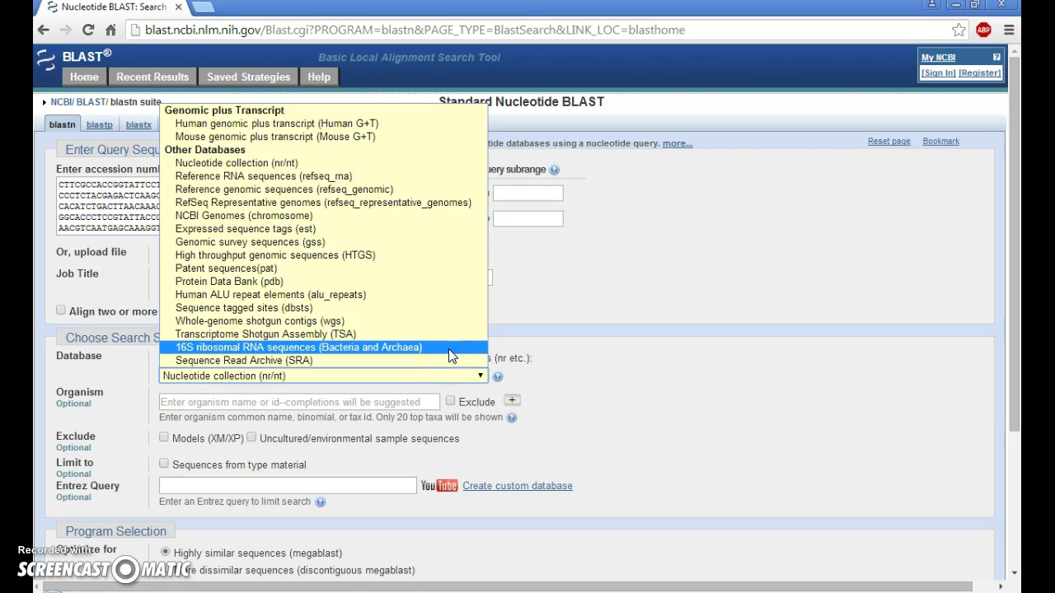
{"action": "left_click", "coordinate": [451, 354]}
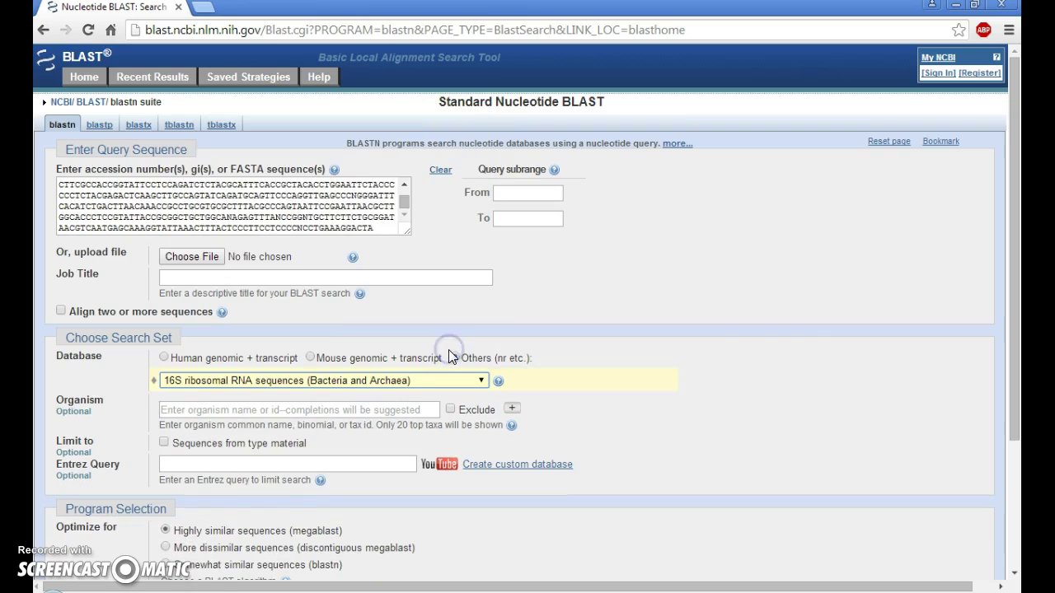
{"action": "left_click_drag", "start_coordinate": [1017, 268], "coordinate": [1016, 355]}
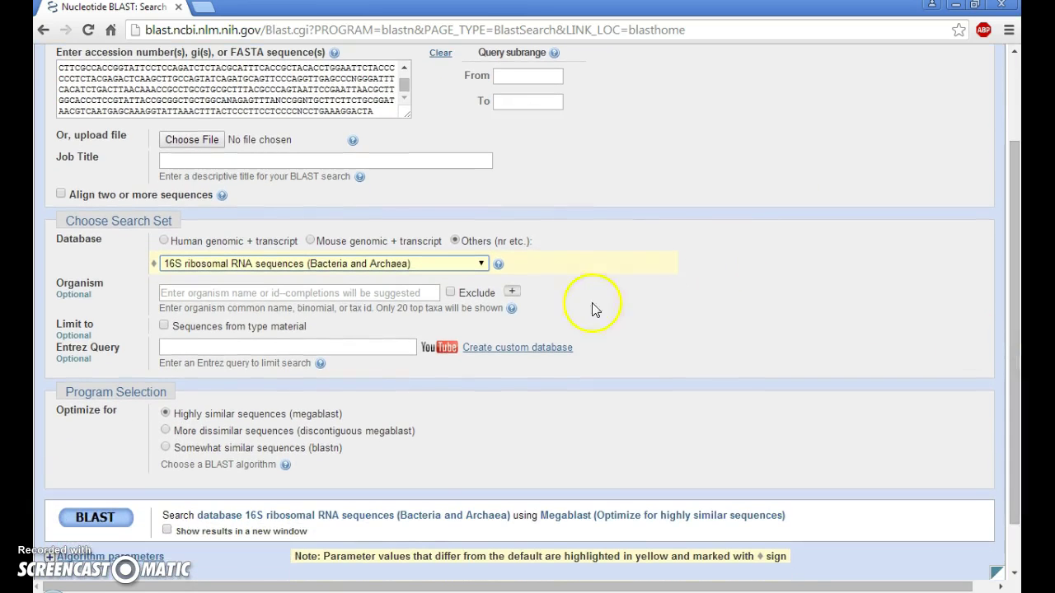
{"action": "left_click", "coordinate": [120, 520]}
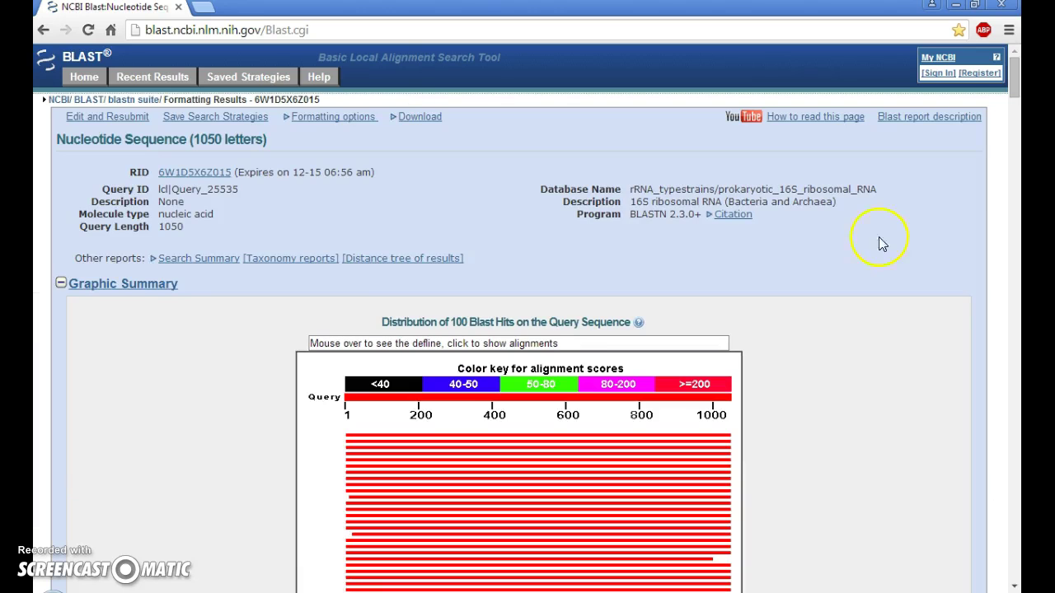
Scroll to the significant alignments table showing Escherichia fergusonii and Shigella hits at 97% identity
{"action": "left_click_drag", "start_coordinate": [1014, 85], "coordinate": [1015, 142]}
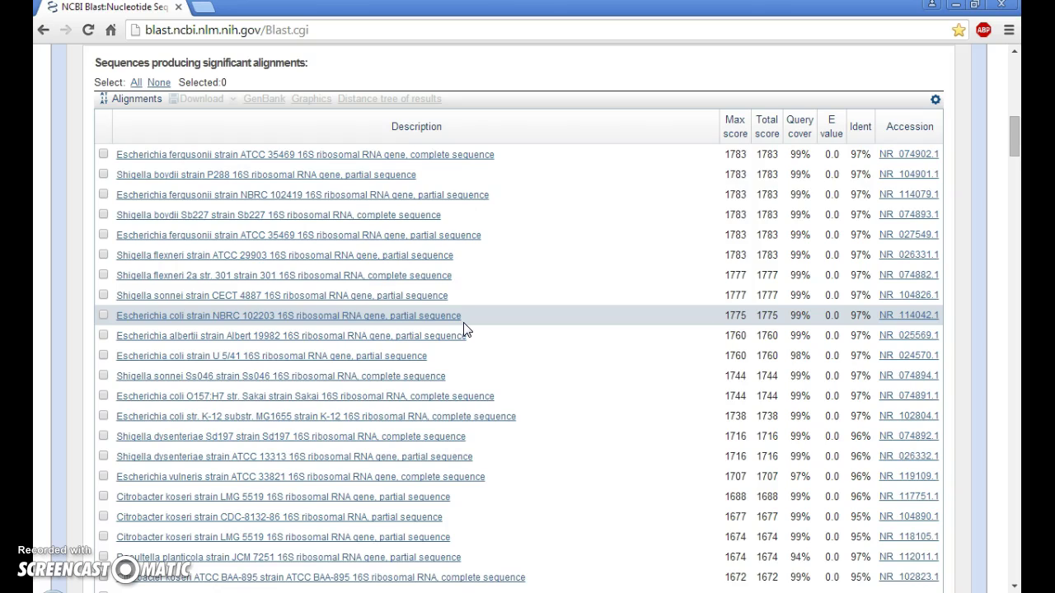
{"action": "left_click", "coordinate": [575, 231]}
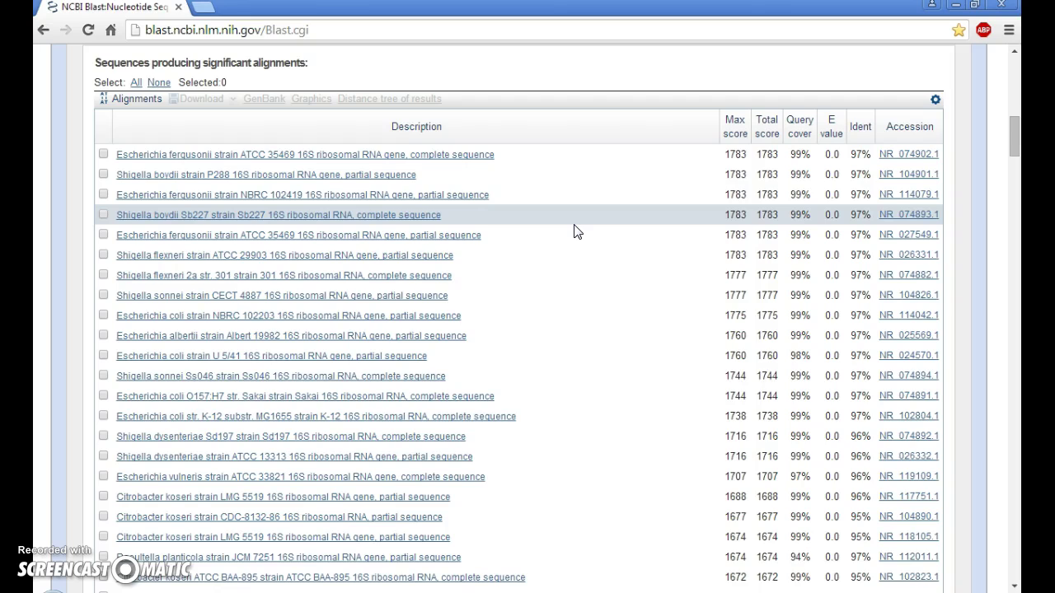